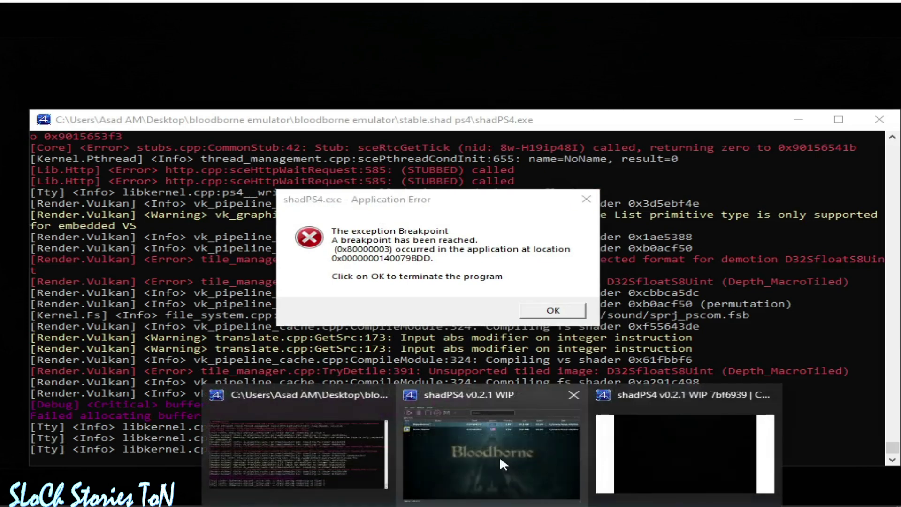
# Switch to the shadPS4 v0.2.1 WIP game list and move the application error dialog clear to examine it
pyautogui.click(499, 455)
pyautogui.moveTo(493, 201); pyautogui.dragTo(568, 230)
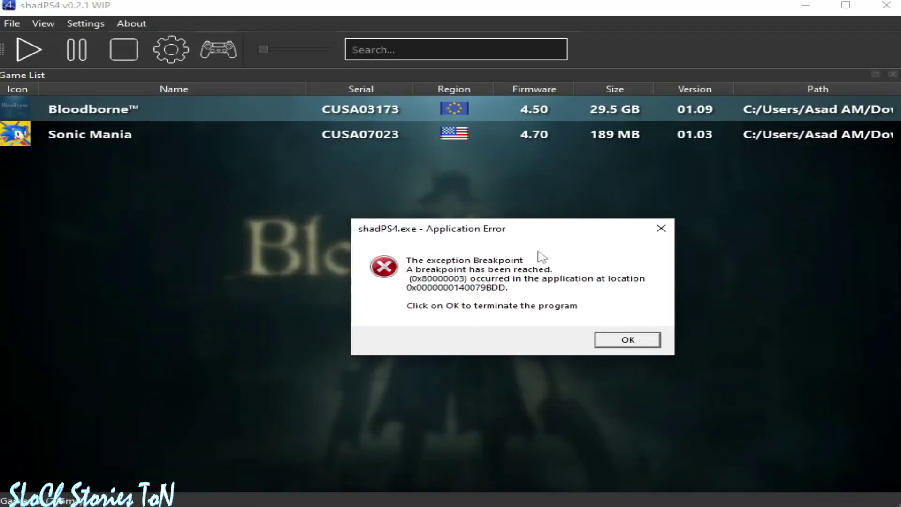
pyautogui.moveTo(501, 236); pyautogui.dragTo(401, 224)
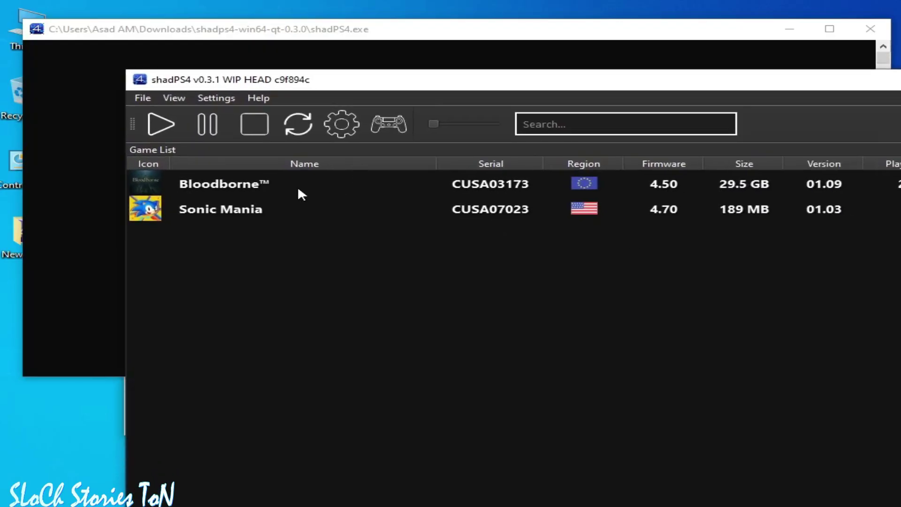
# Select Bloodborne in the game list and set the emulator's graphics device to NVIDIA GeForce GTX 750
pyautogui.click(297, 189)
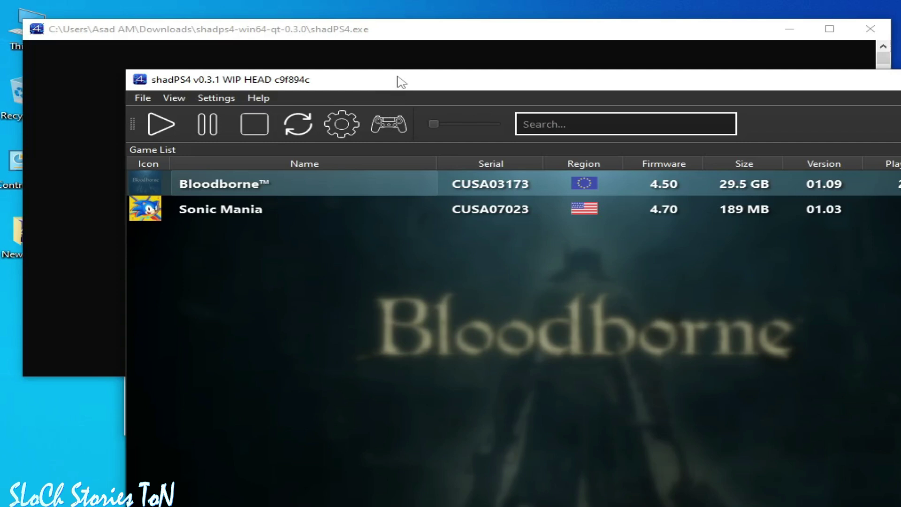
pyautogui.moveTo(398, 78); pyautogui.dragTo(298, 40)
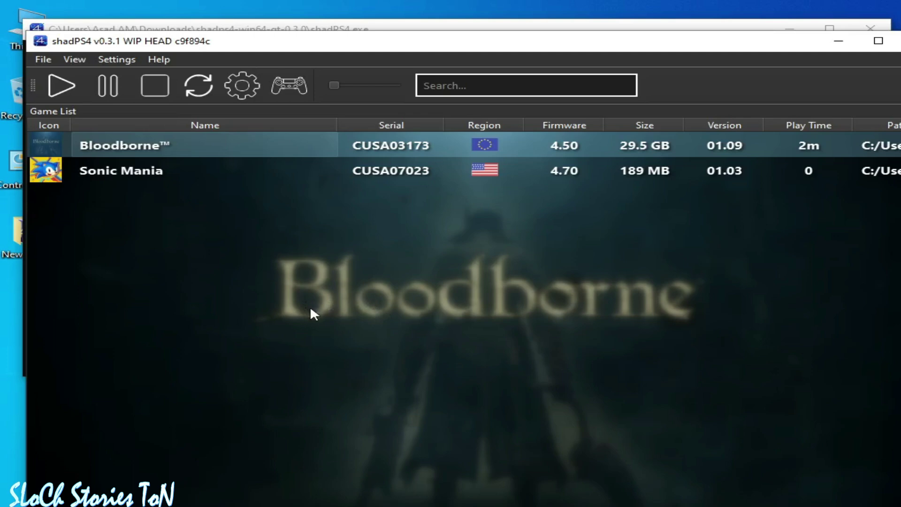
pyautogui.click(236, 84)
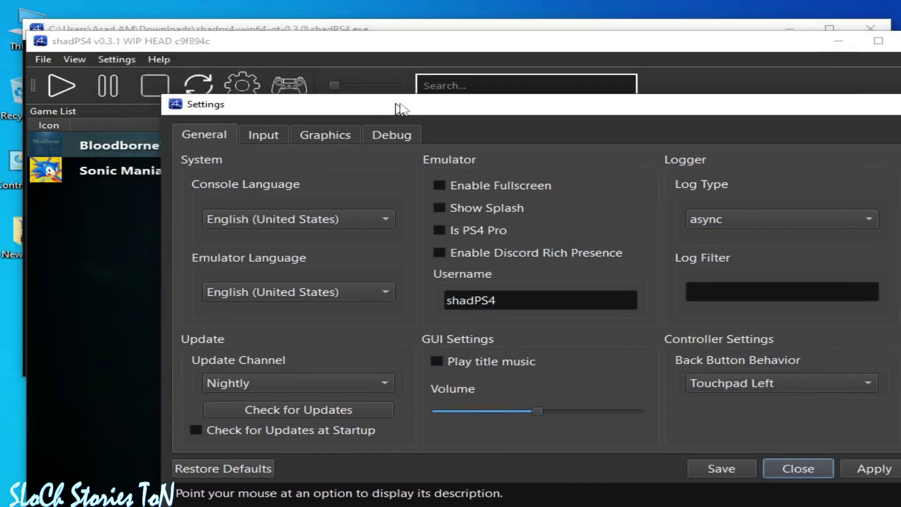
pyautogui.moveTo(400, 109); pyautogui.dragTo(277, 46)
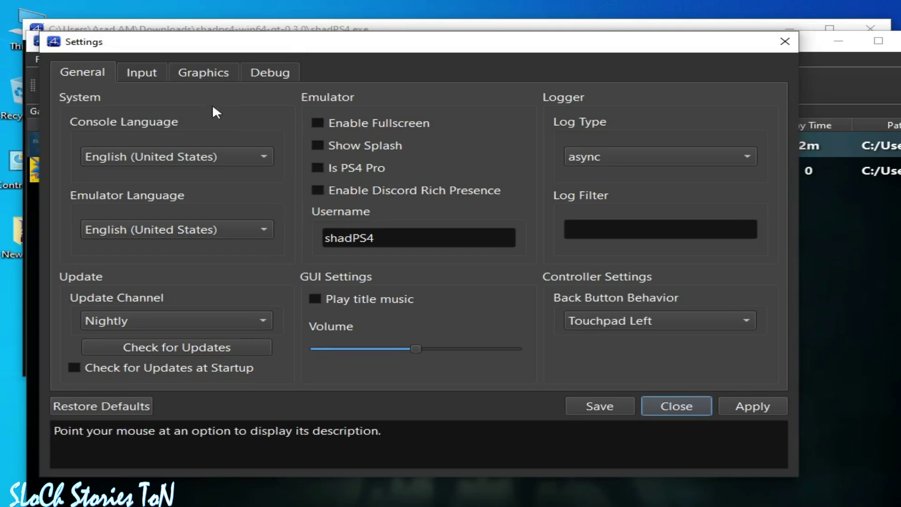
pyautogui.click(212, 72)
pyautogui.click(255, 133)
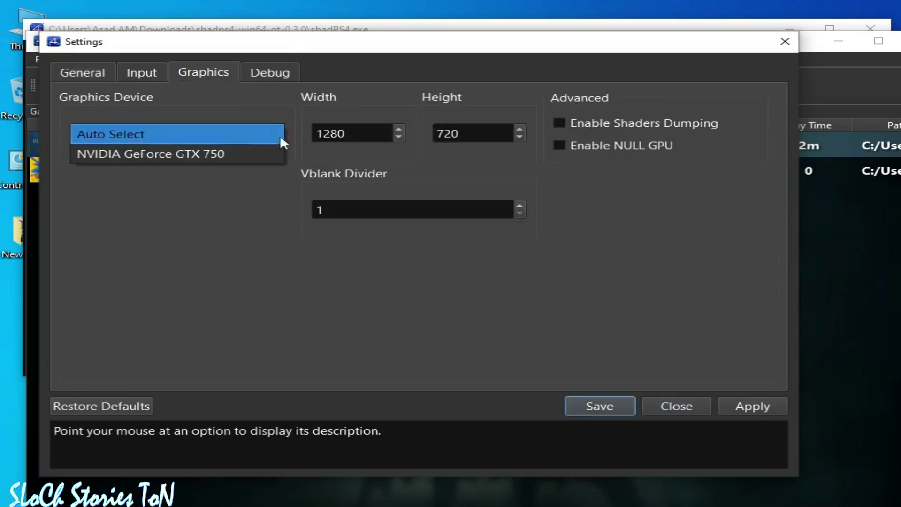
pyautogui.click(144, 154)
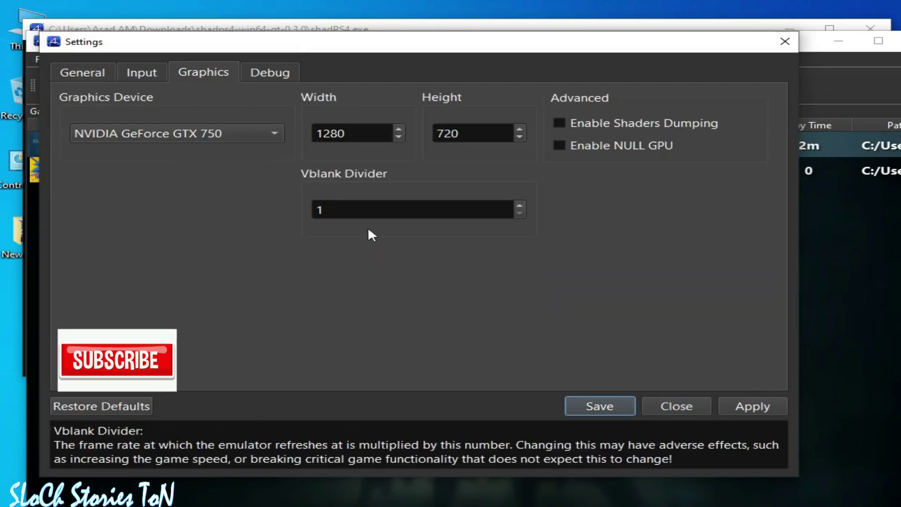
# Set the logger's log type to sync in the general settings, keep Is PS4 Pro off, and save the settings
pyautogui.click(84, 73)
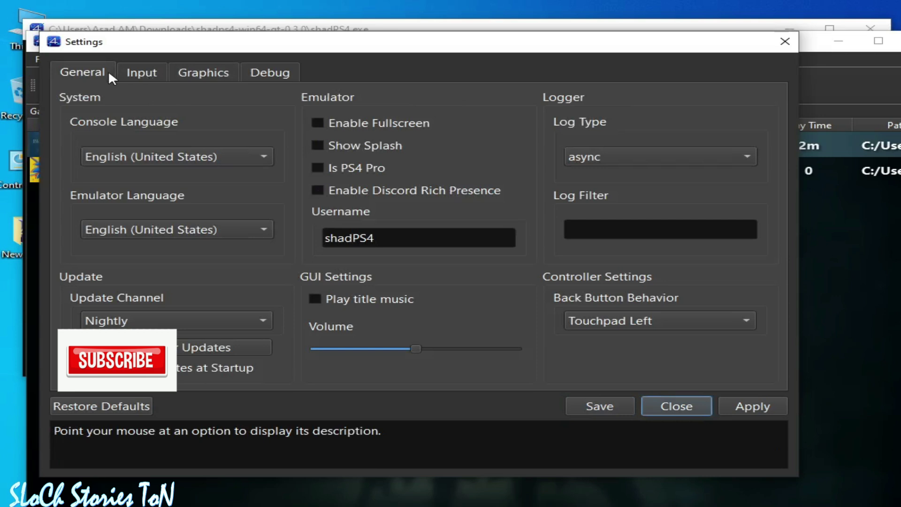
pyautogui.click(350, 169)
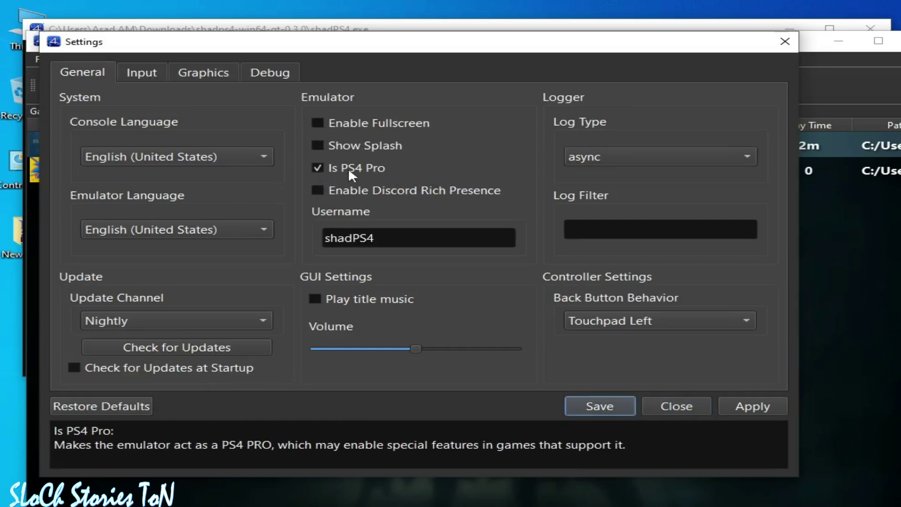
pyautogui.click(318, 169)
pyautogui.click(623, 155)
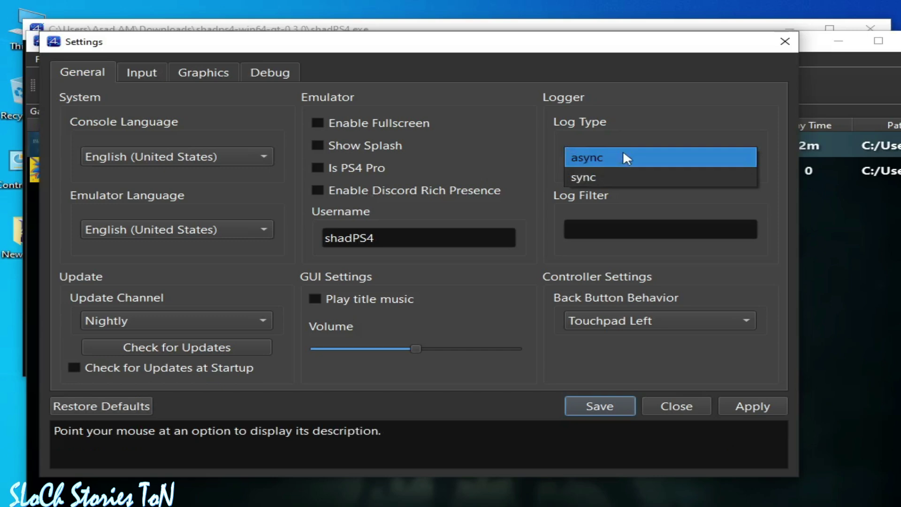
pyautogui.click(591, 178)
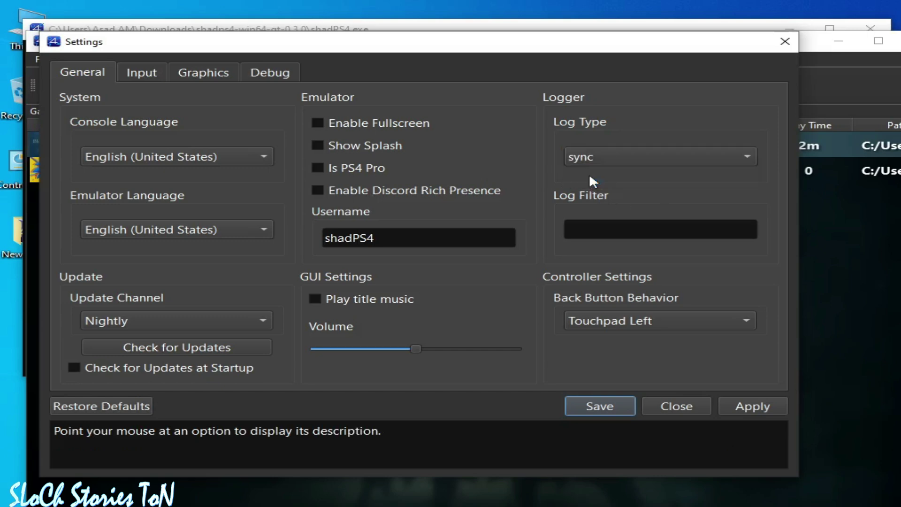
pyautogui.click(745, 409)
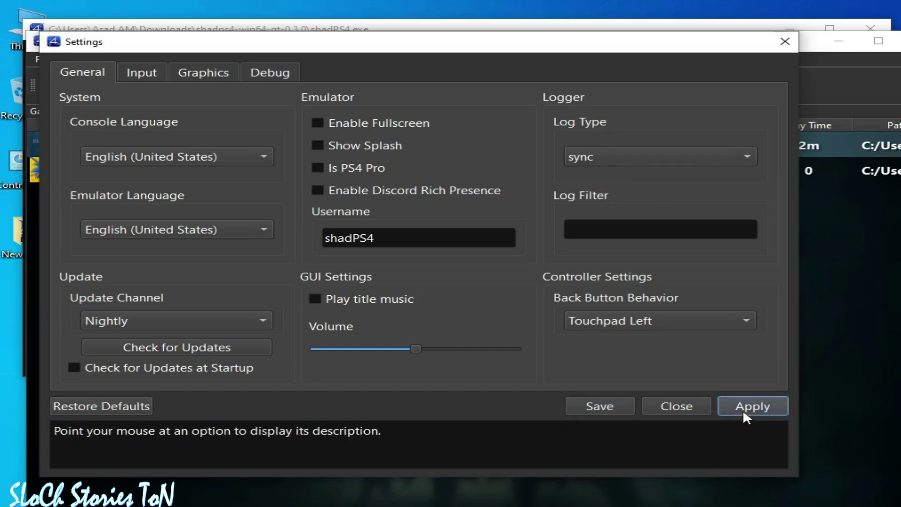
pyautogui.click(626, 406)
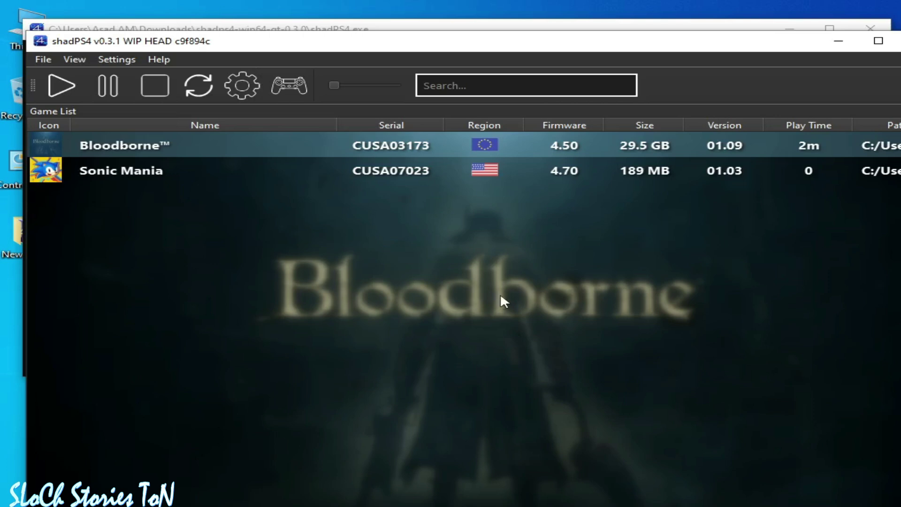
# Check for emulator updates and dismiss the resulting message
pyautogui.moveTo(537, 47); pyautogui.dragTo(591, 127)
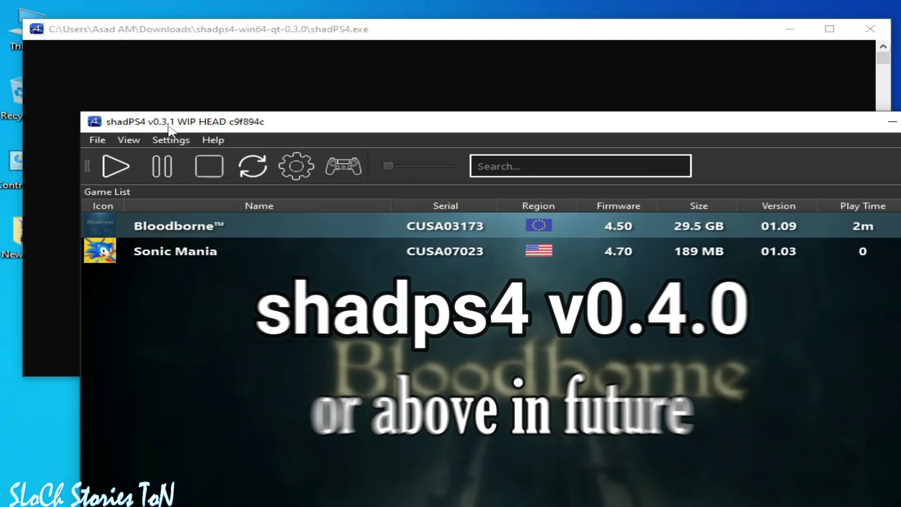
pyautogui.moveTo(237, 125); pyautogui.dragTo(241, 76)
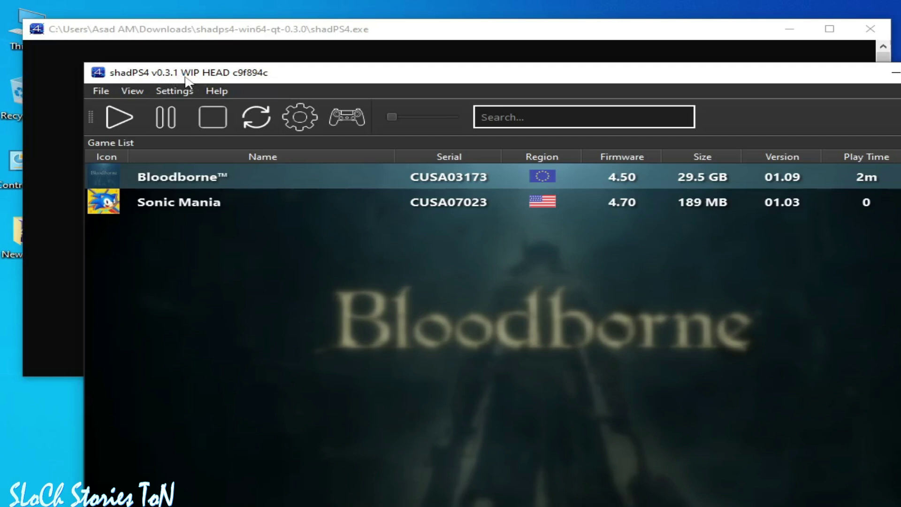
pyautogui.click(217, 90)
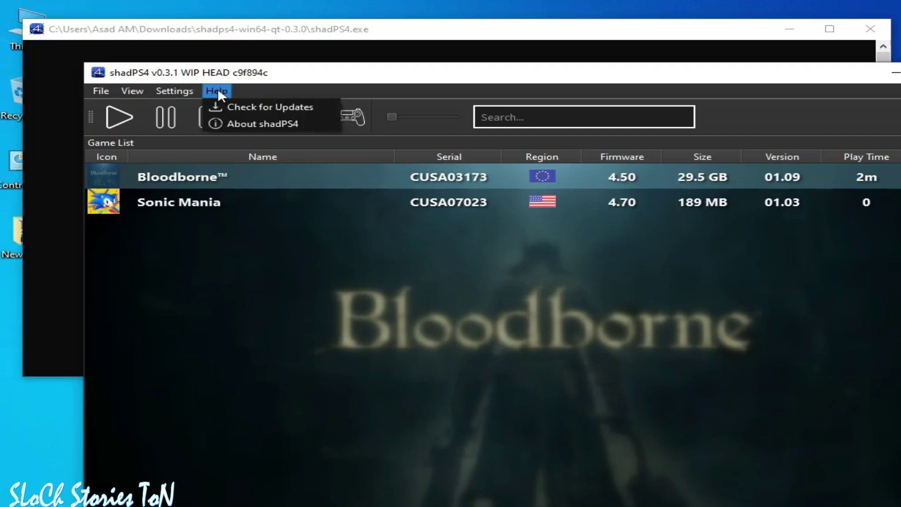
pyautogui.click(268, 107)
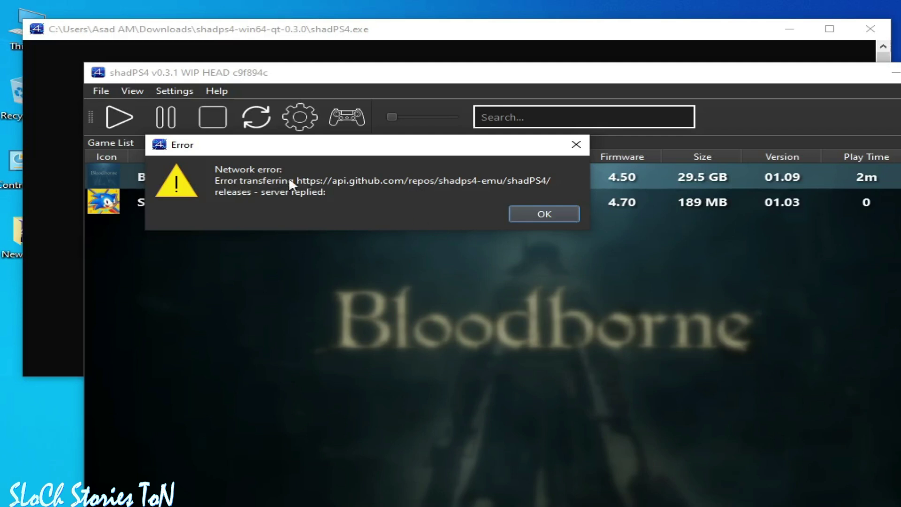
pyautogui.press('Return')
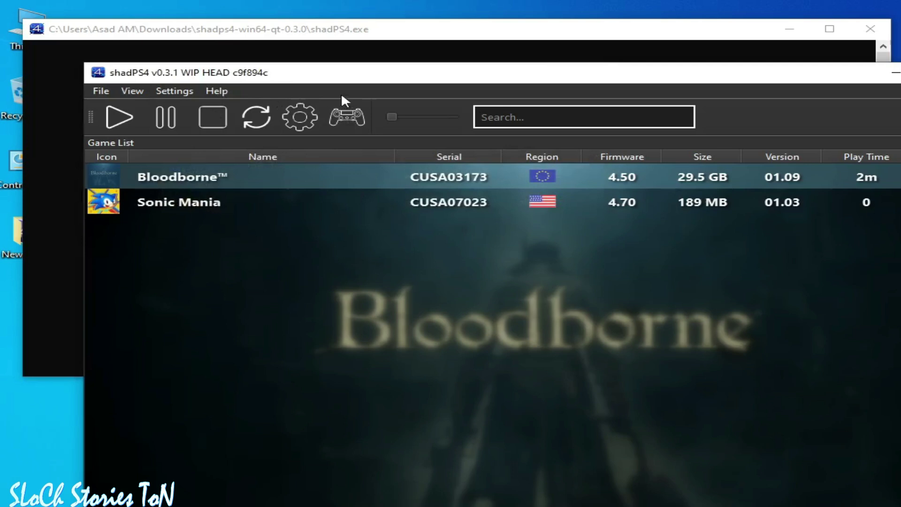
pyautogui.moveTo(418, 80); pyautogui.dragTo(364, 59)
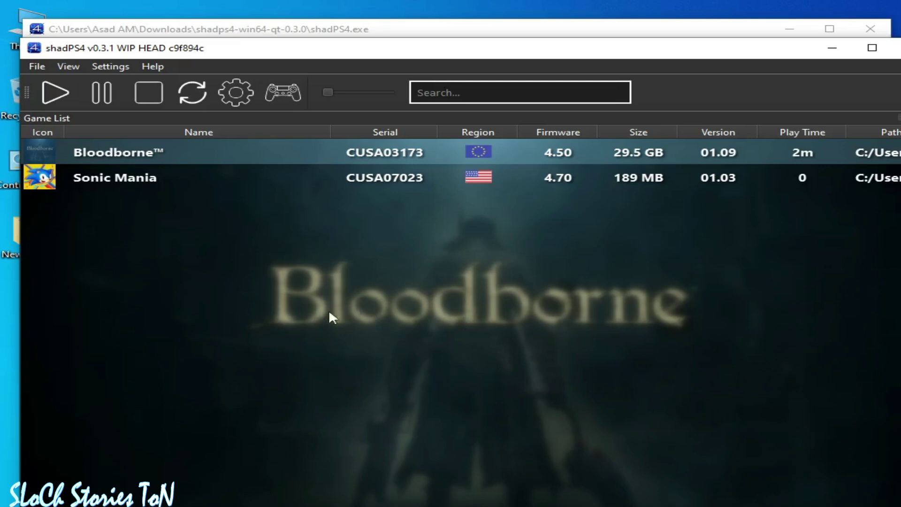
# Examine the CPU performance details in Task Manager and the display adapter's properties in Windows Settings, and close both
pyautogui.hotkey('ctrl', 'shift', 'Escape')
pyautogui.moveTo(494, 109); pyautogui.dragTo(590, 84)
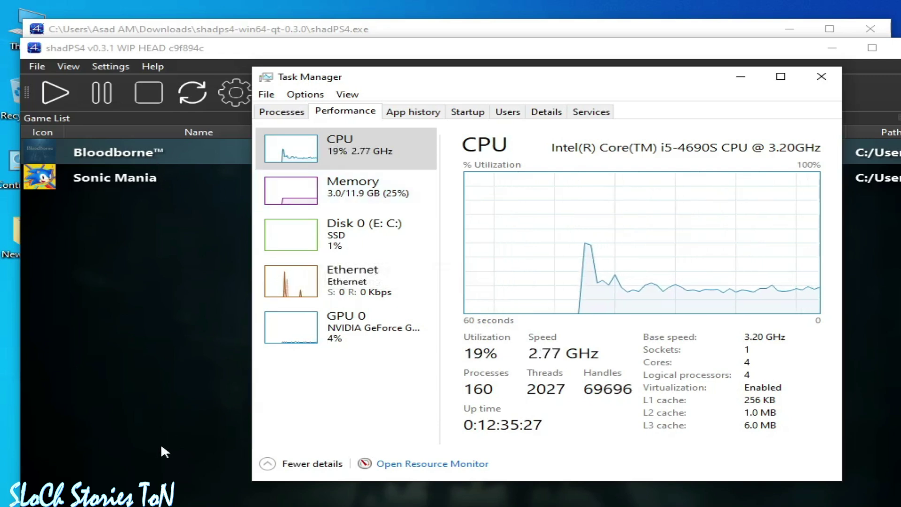
pyautogui.rightClick(7, 370)
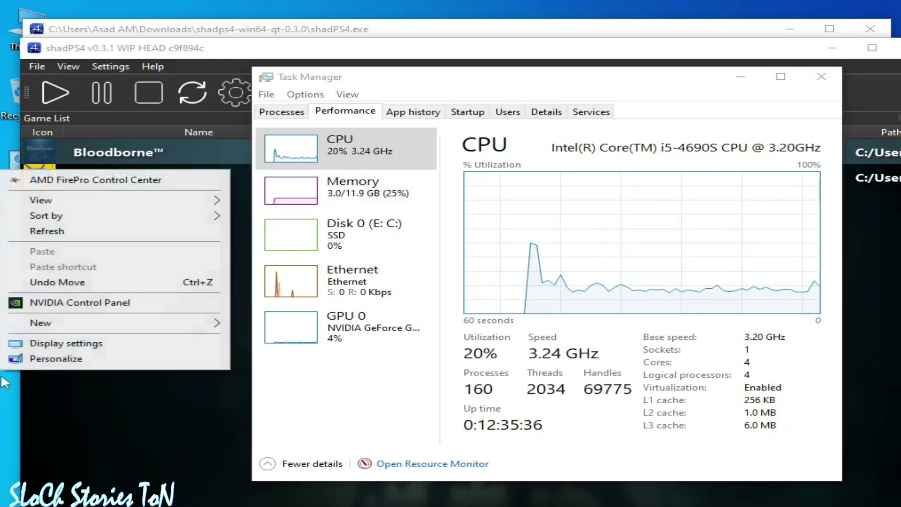
pyautogui.click(71, 344)
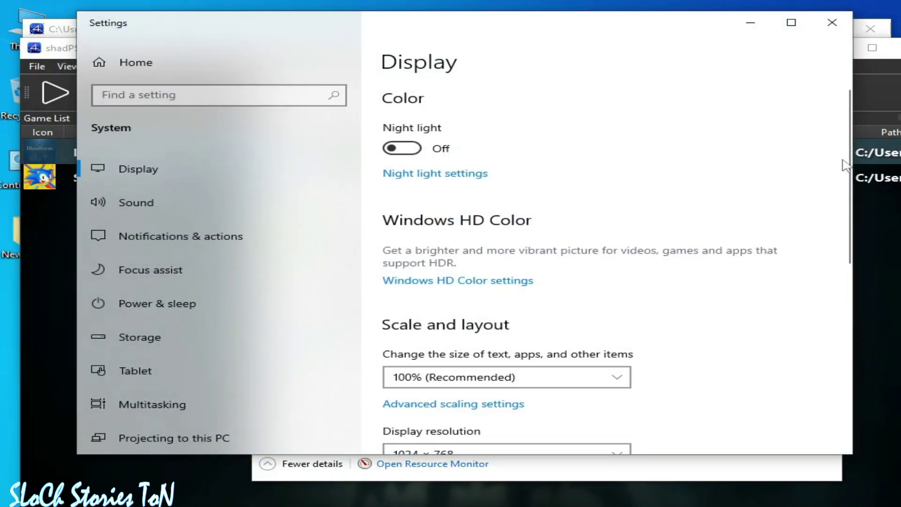
pyautogui.moveTo(845, 165); pyautogui.dragTo(830, 342)
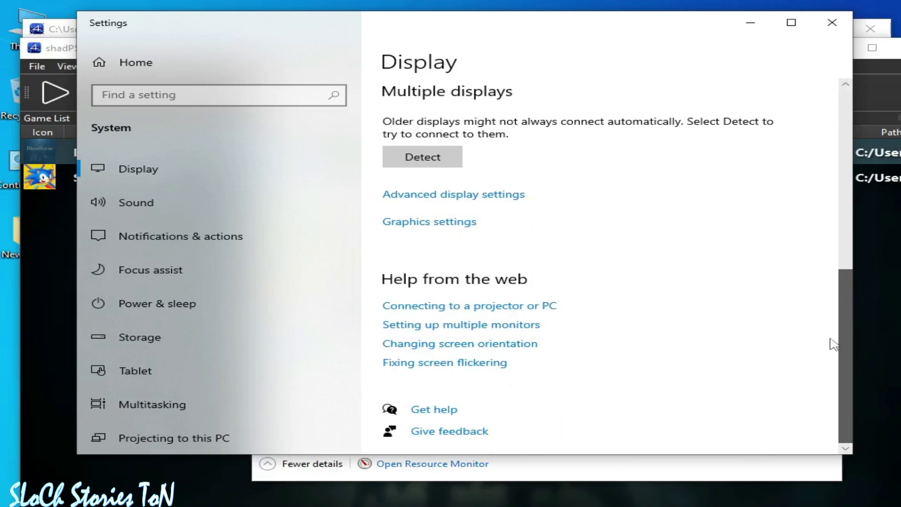
pyautogui.click(428, 196)
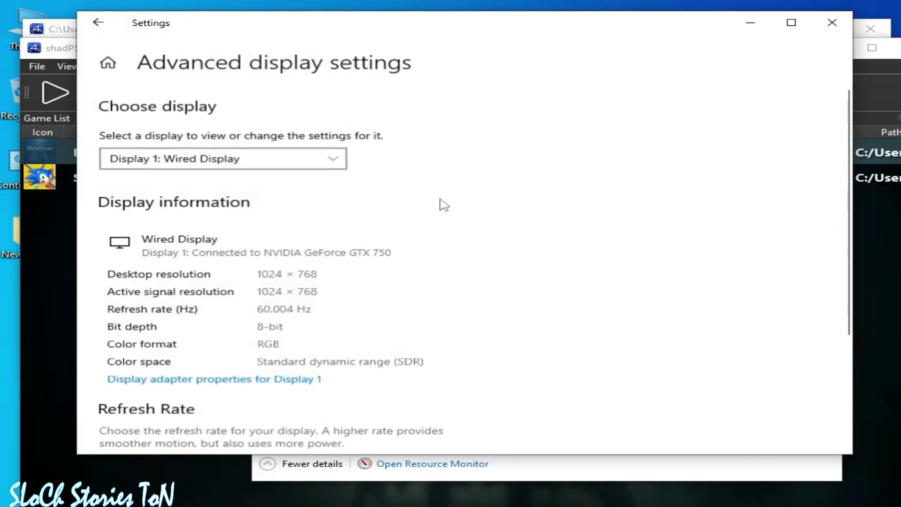
pyautogui.click(199, 380)
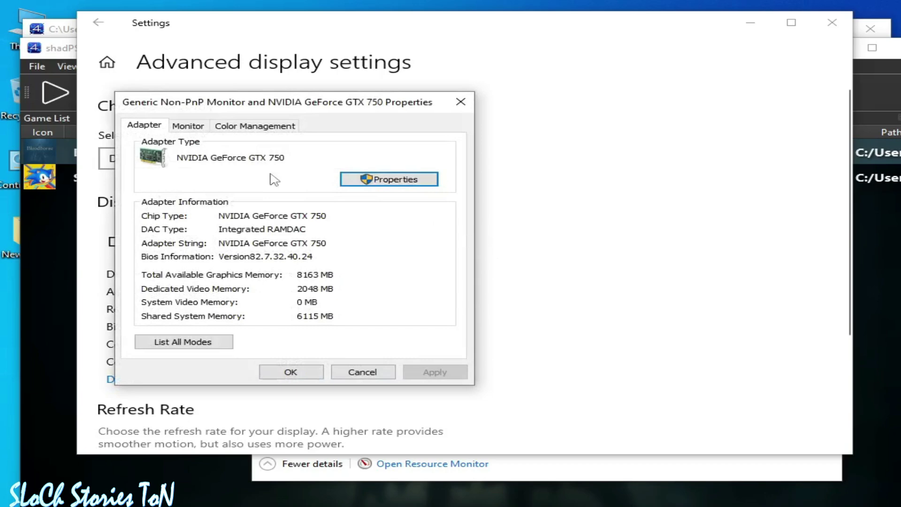
pyautogui.click(832, 23)
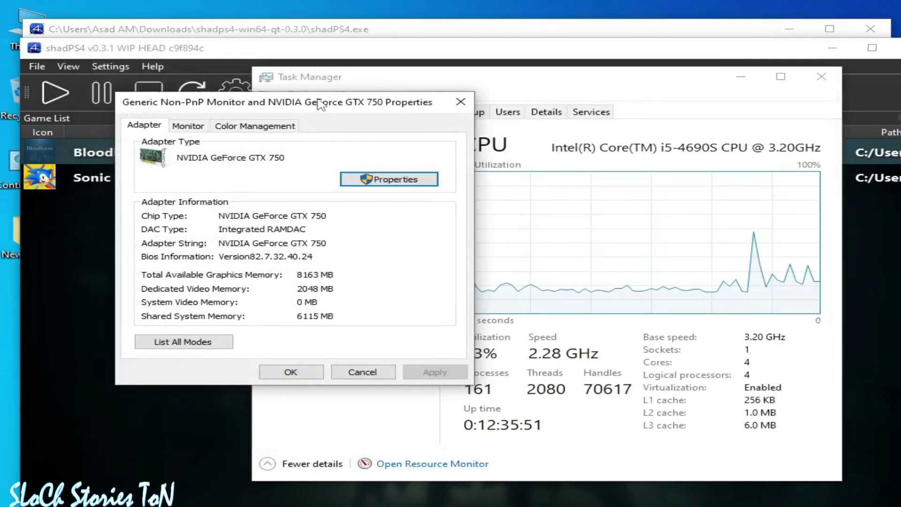
pyautogui.moveTo(319, 100); pyautogui.dragTo(522, 130)
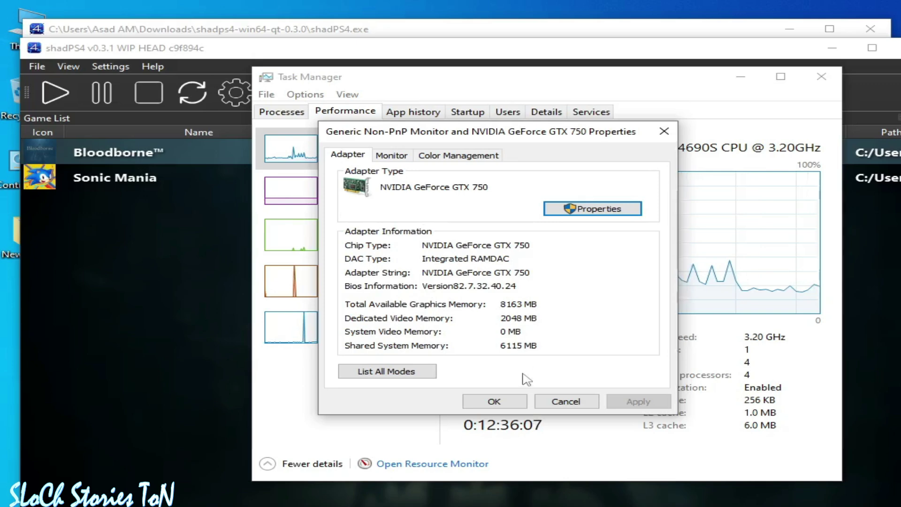
pyautogui.click(553, 401)
pyautogui.click(821, 76)
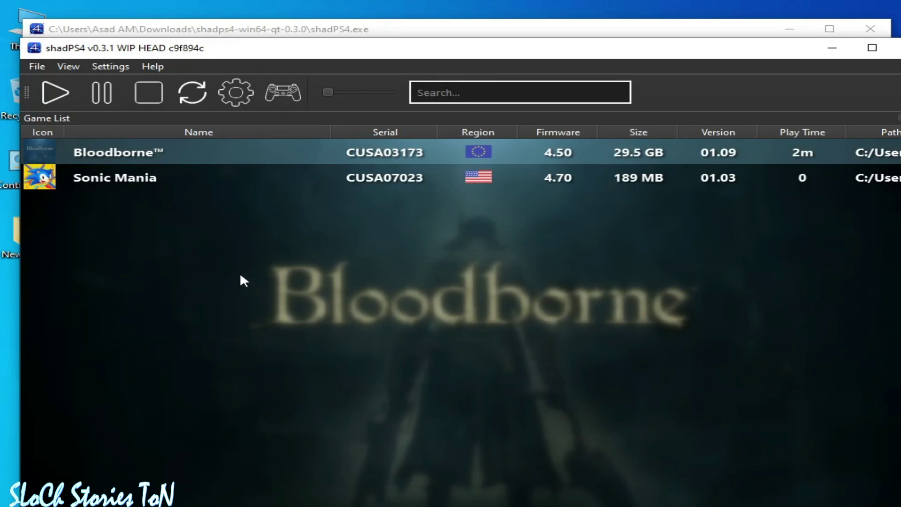
# Minimise the emulator's console window and the shadps4-win64-qt-0.3.0 folder window, and maximise the emulator window
pyautogui.moveTo(766, 51); pyautogui.dragTo(752, 133)
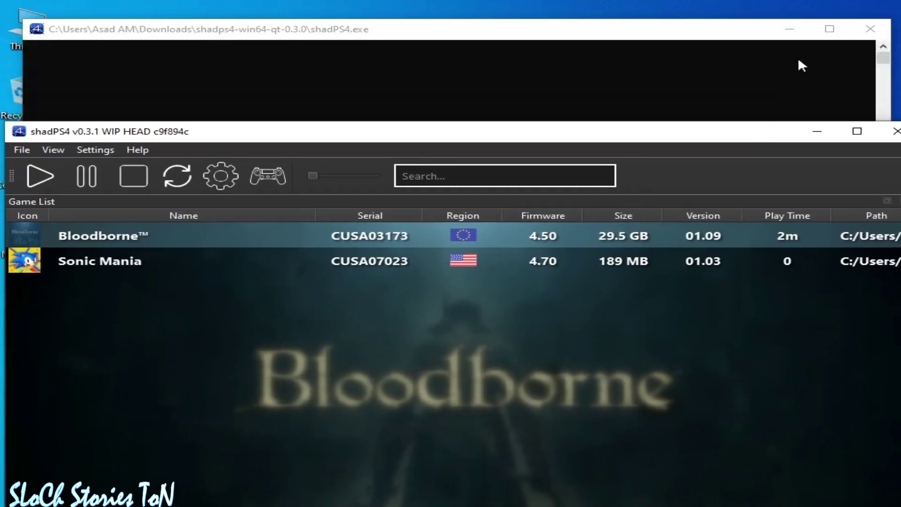
pyautogui.click(804, 31)
pyautogui.click(803, 29)
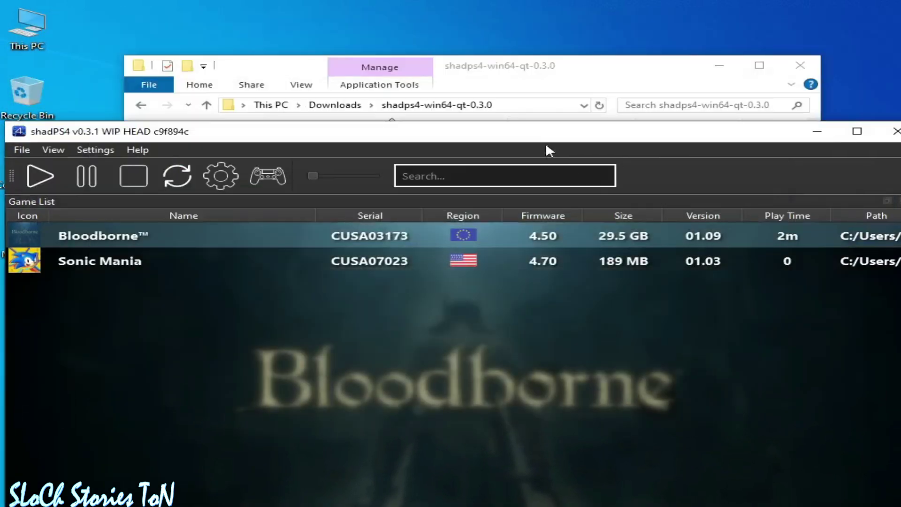
pyautogui.click(718, 67)
pyautogui.doubleClick(590, 136)
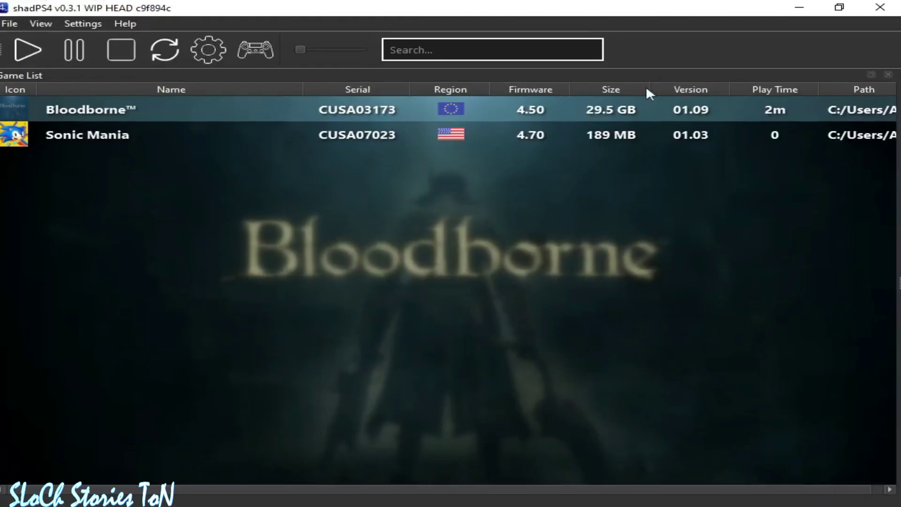
# Restore and shift the emulator window to uncover the desktop, and open Programs and Features from Control Panel
pyautogui.click(839, 7)
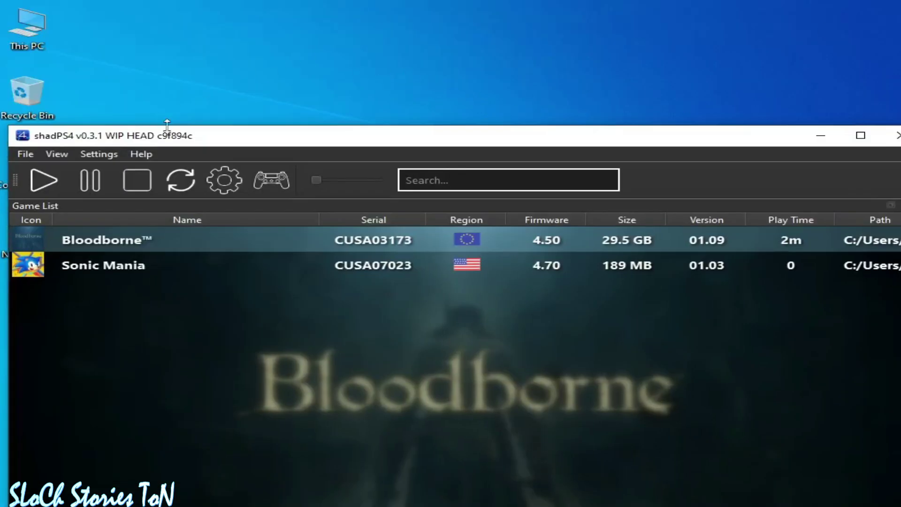
pyautogui.moveTo(167, 125); pyautogui.dragTo(338, 89)
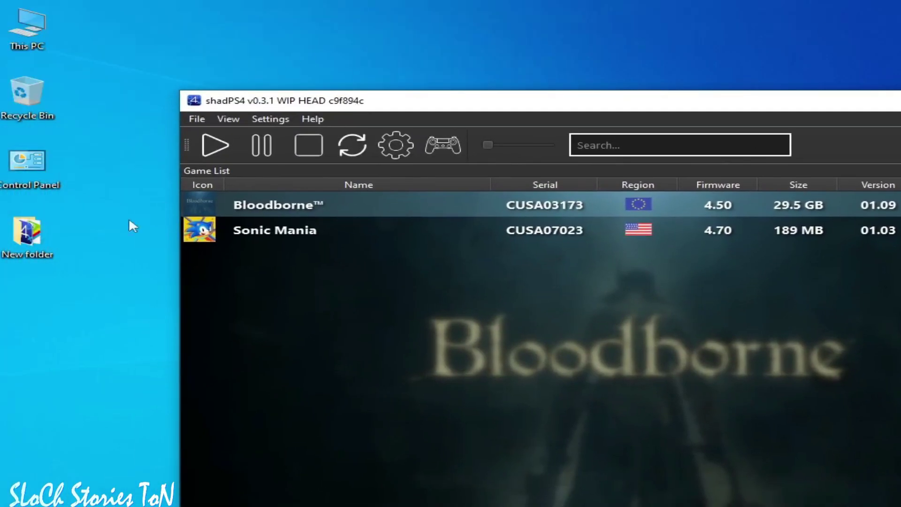
pyautogui.doubleClick(16, 178)
pyautogui.click(335, 303)
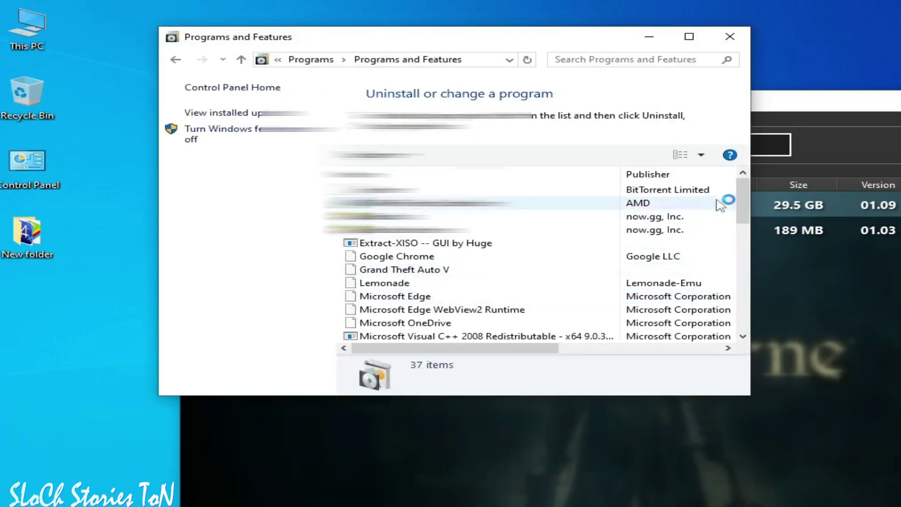
# Examine the installed Microsoft Visual C++ Redistributable entries, including the 2015-2022 x64 package, in the installed programs list
pyautogui.moveTo(746, 196); pyautogui.dragTo(752, 252)
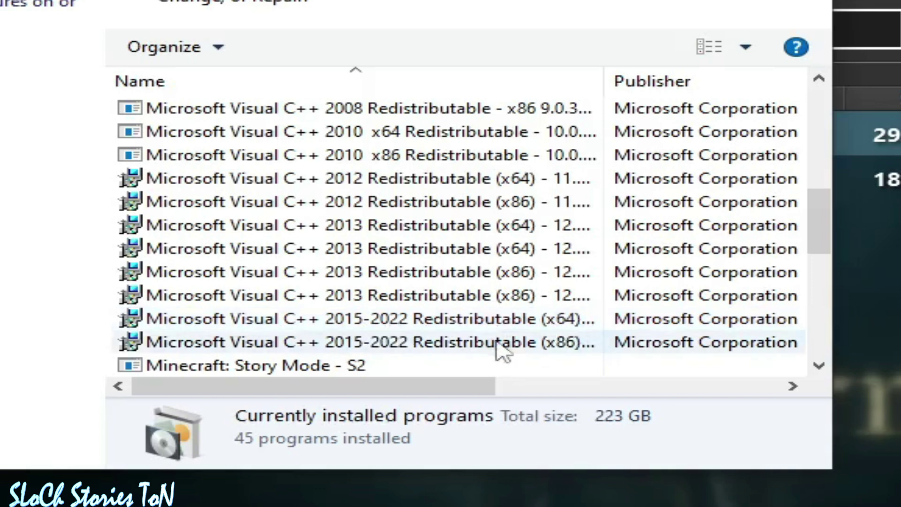
pyautogui.click(397, 325)
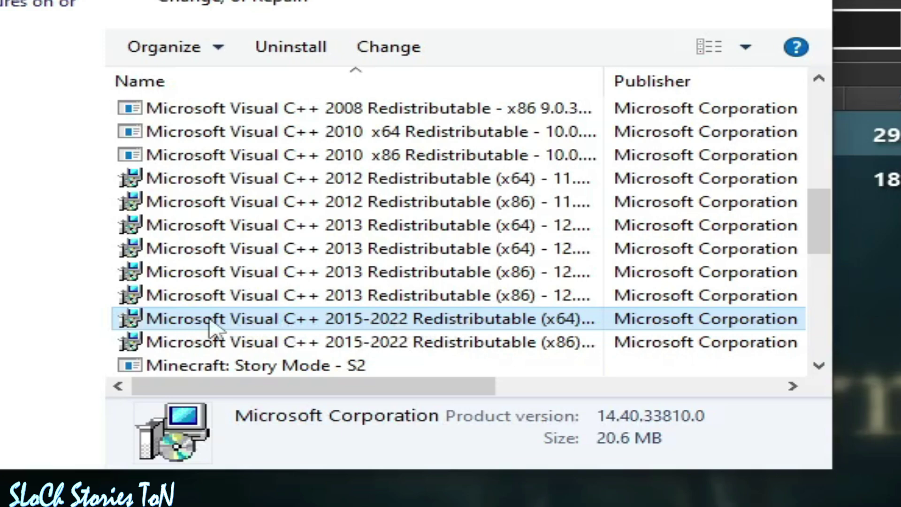
pyautogui.rightClick(464, 322)
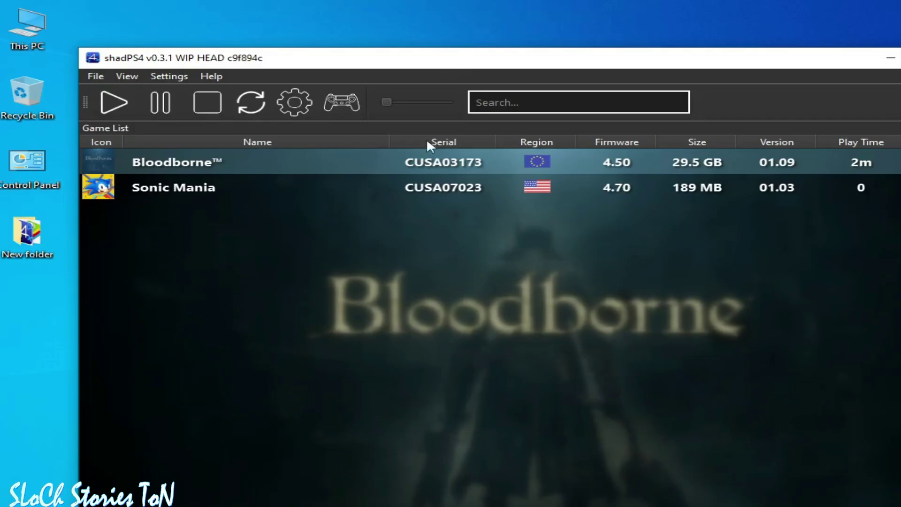
# Open Task Manager and expand the shadPS4 entry among the running apps
pyautogui.press('super')
pyautogui.write('task')
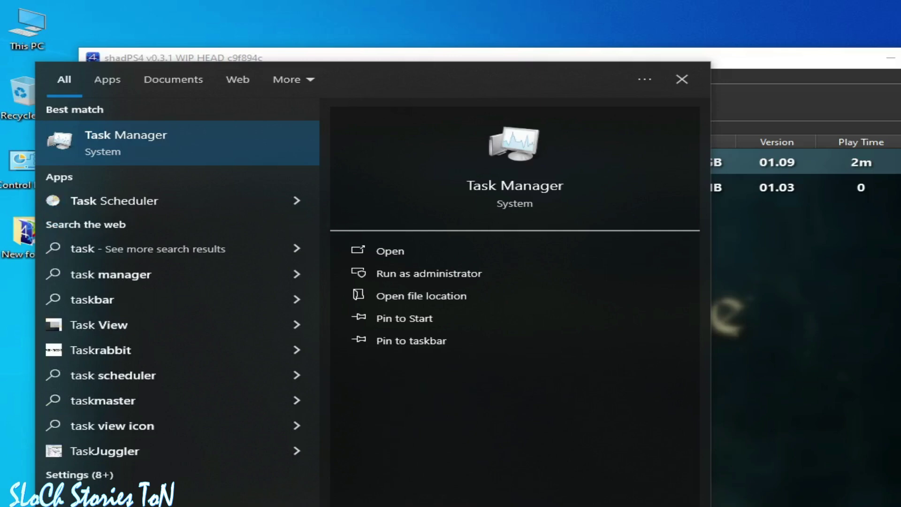
pyautogui.click(151, 140)
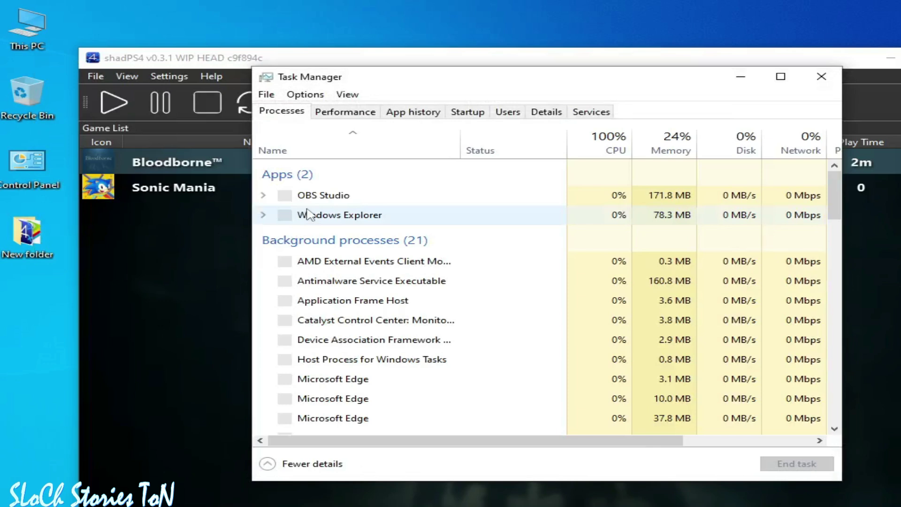
pyautogui.rightClick(321, 215)
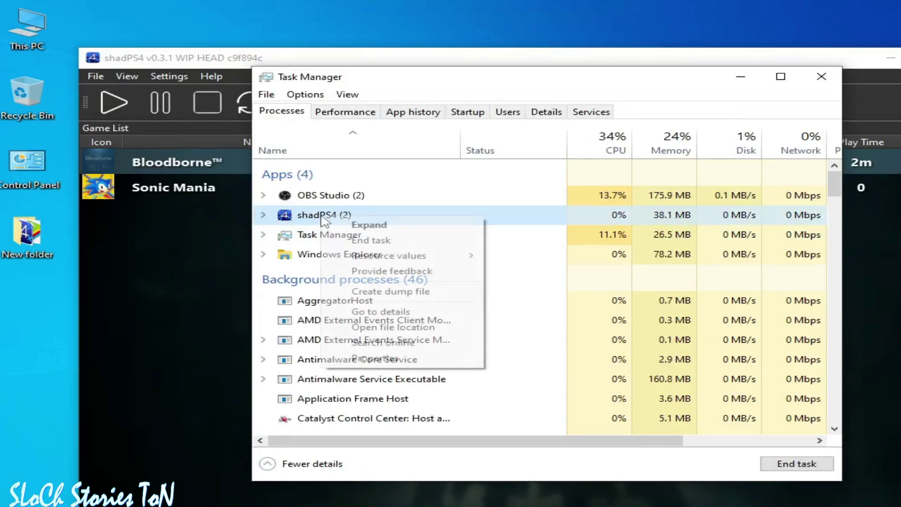
pyautogui.click(372, 225)
# Check the options of shadPS4's two child windows, and go to the app's process in the detailed process list
pyautogui.rightClick(366, 251)
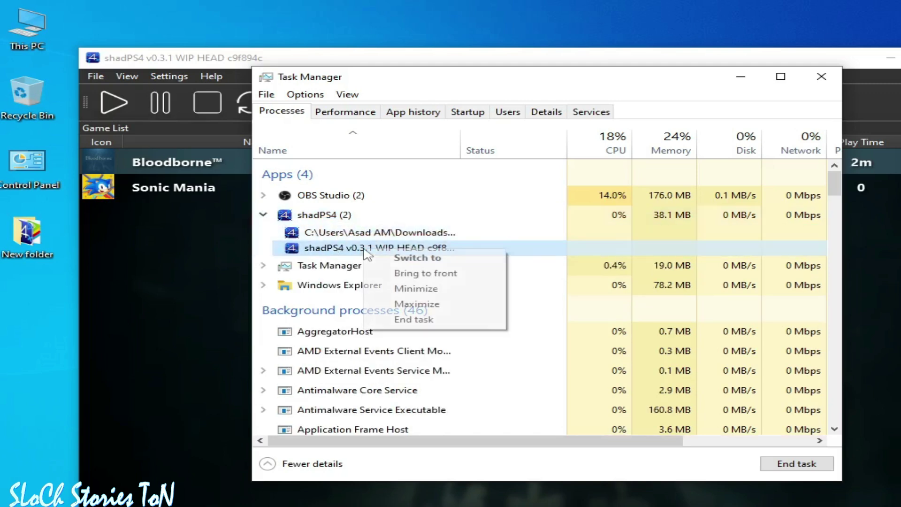
pyautogui.click(403, 268)
pyautogui.rightClick(395, 235)
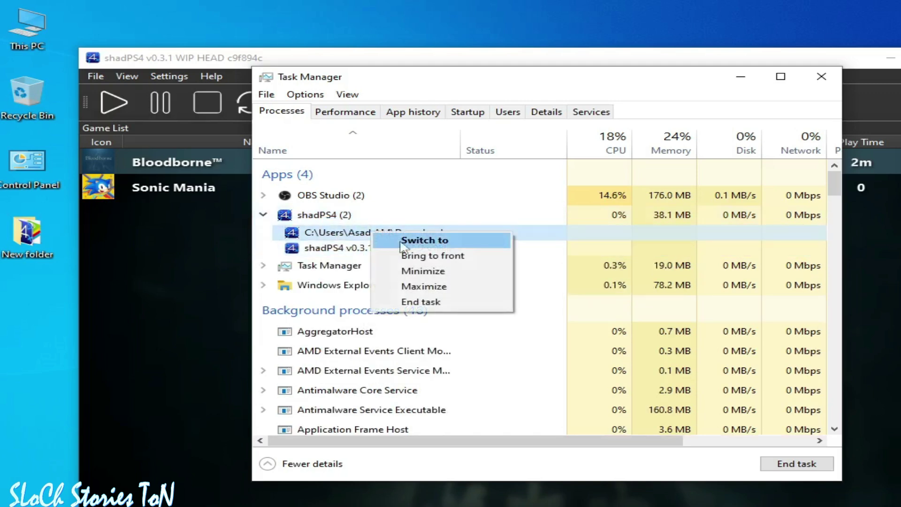
pyautogui.rightClick(338, 216)
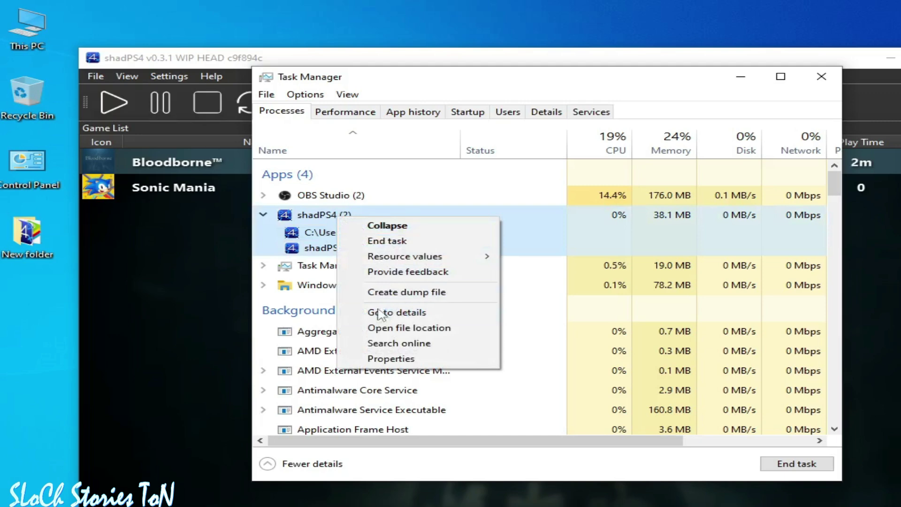
pyautogui.click(394, 312)
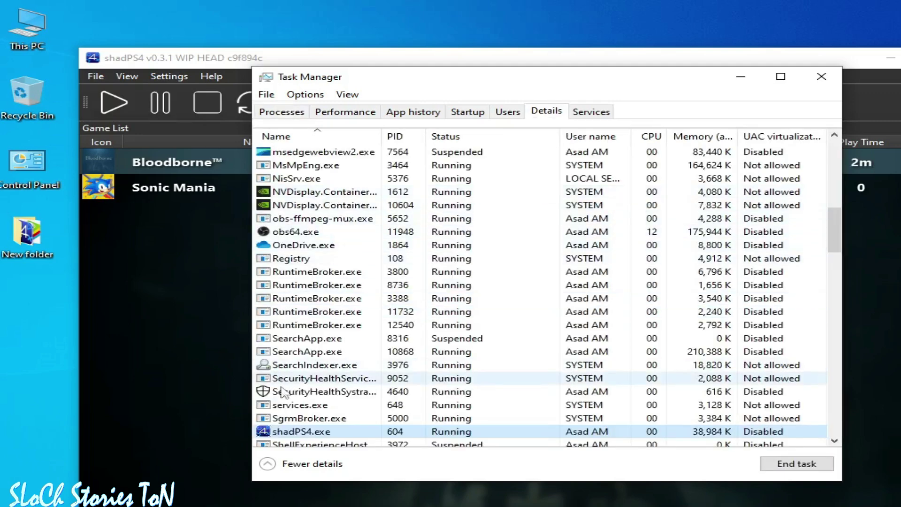
# Change the priority of the shadPS4.exe process, accept the instability warning, and minimise Task Manager
pyautogui.rightClick(300, 433)
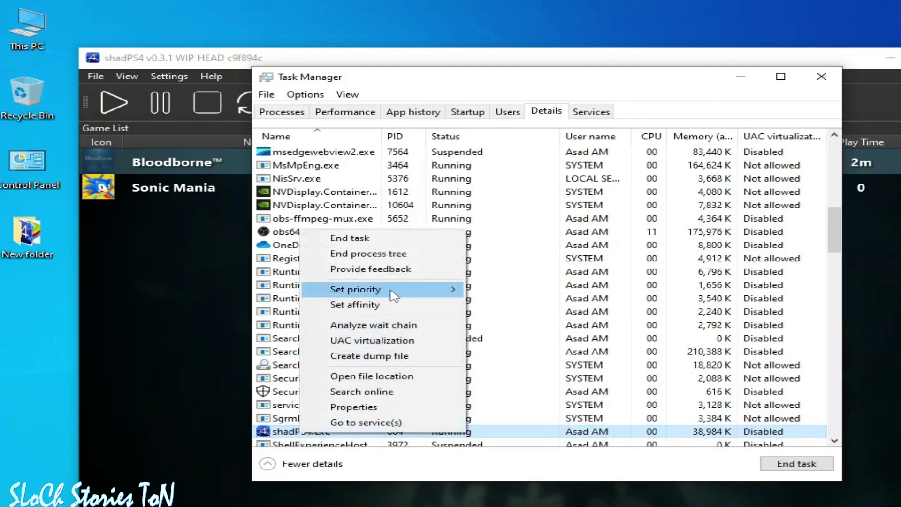
pyautogui.moveTo(460, 288)
pyautogui.click(510, 307)
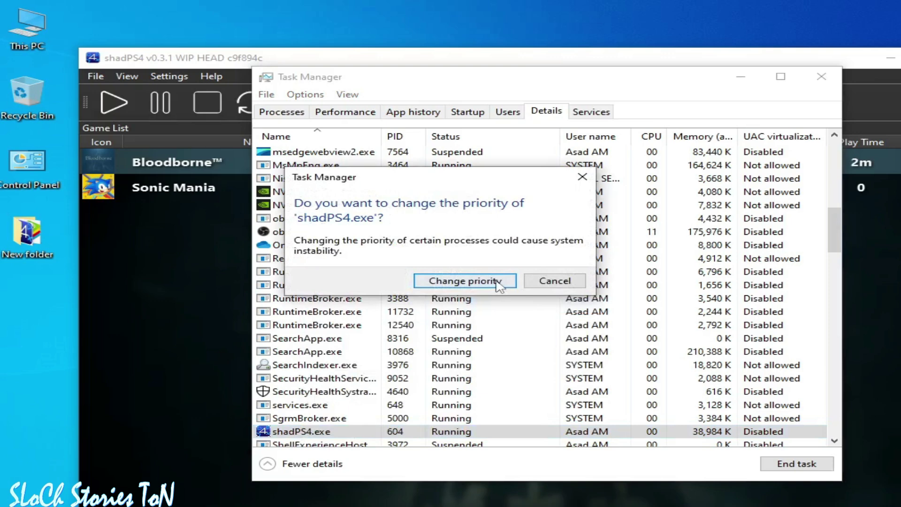
pyautogui.click(439, 281)
pyautogui.click(740, 78)
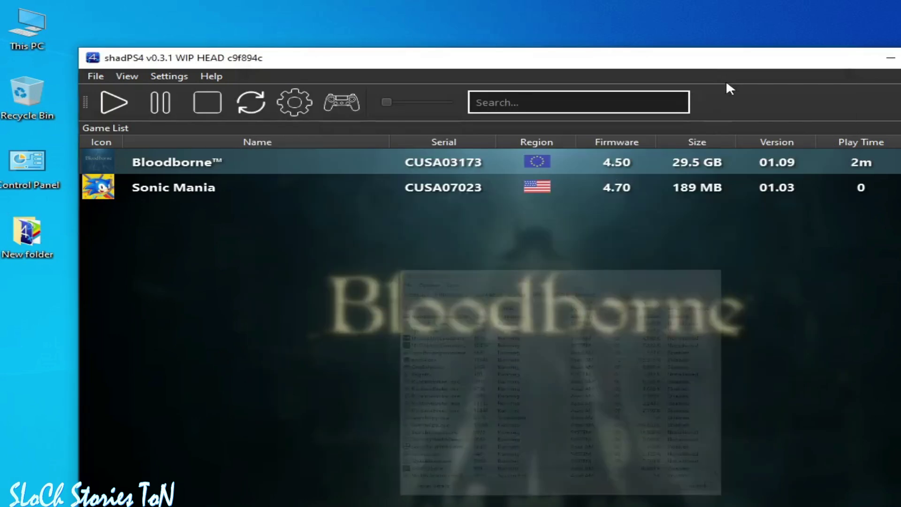